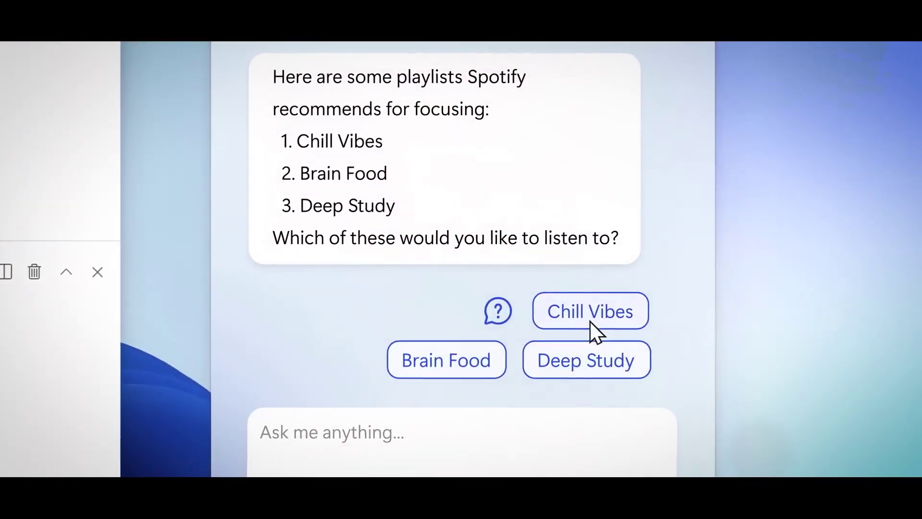
Step: Start the Chill Vibes Spotify playlist from Copilot's focus recommendations
click(590, 311)
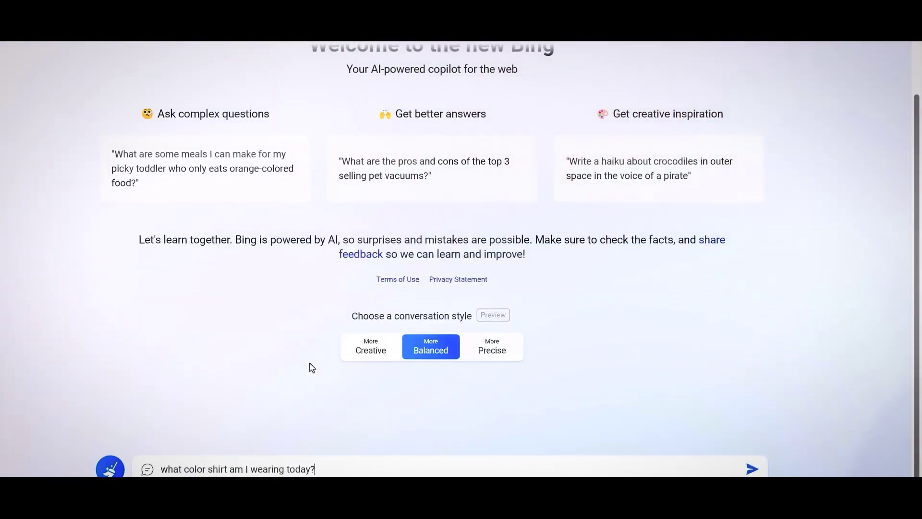
Step: Submit 'what color shirt am I wearing today?' to Bing Chat
key(Return)
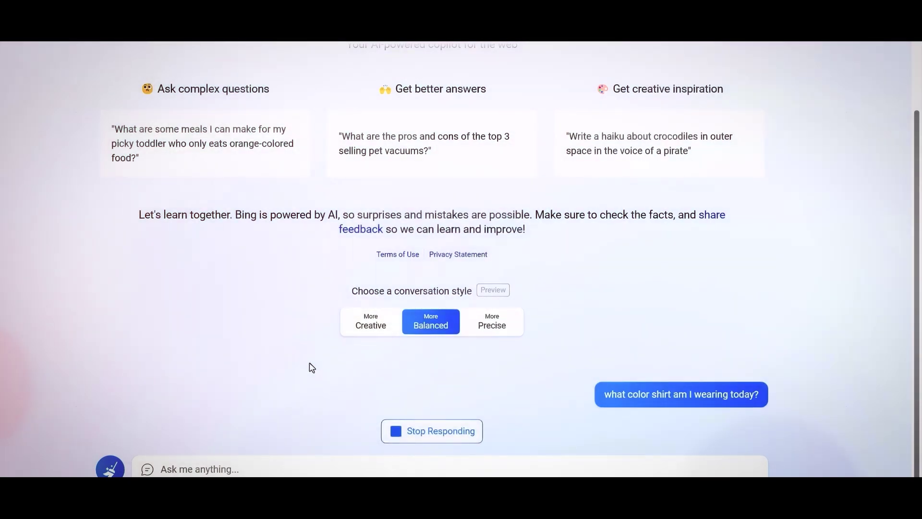